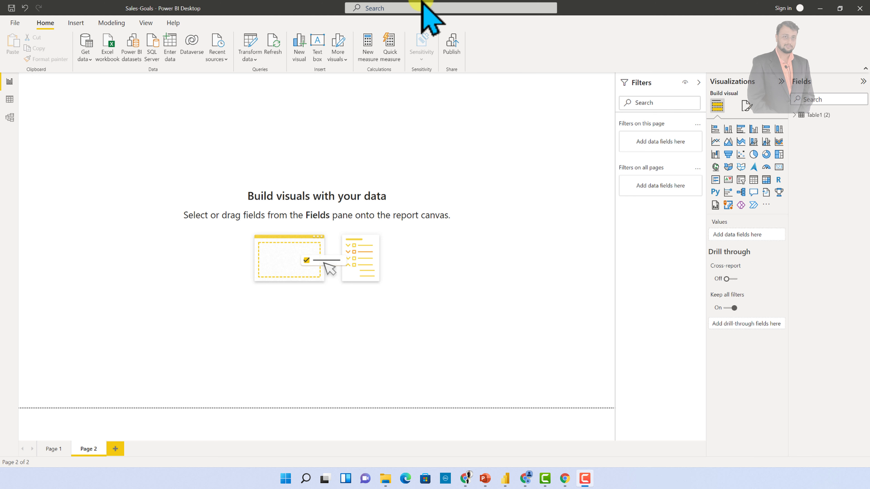
Step: Check in the global preview feature options that Scorecard visual is enabled, and close the options
left_click(21, 23)
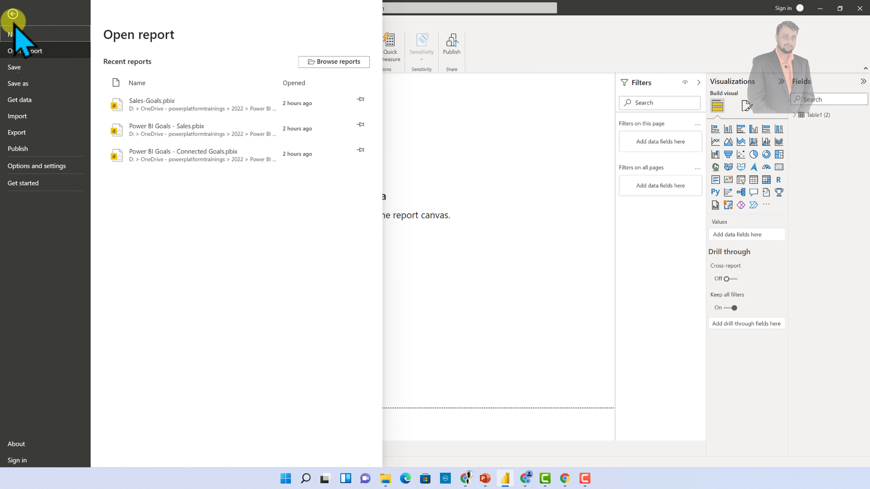
left_click(33, 165)
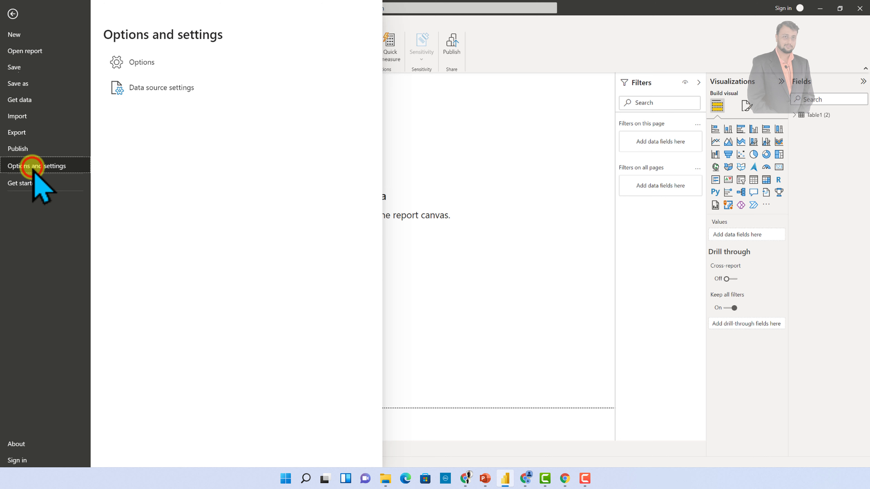
left_click(187, 62)
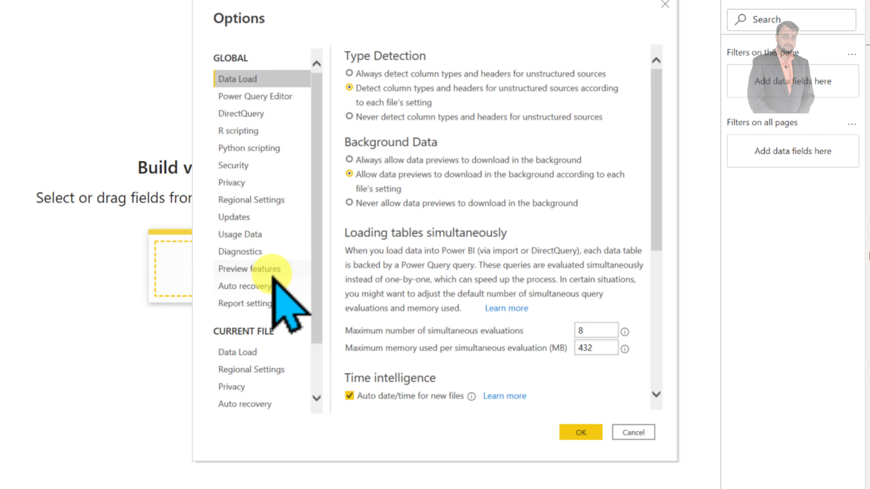
left_click(270, 271)
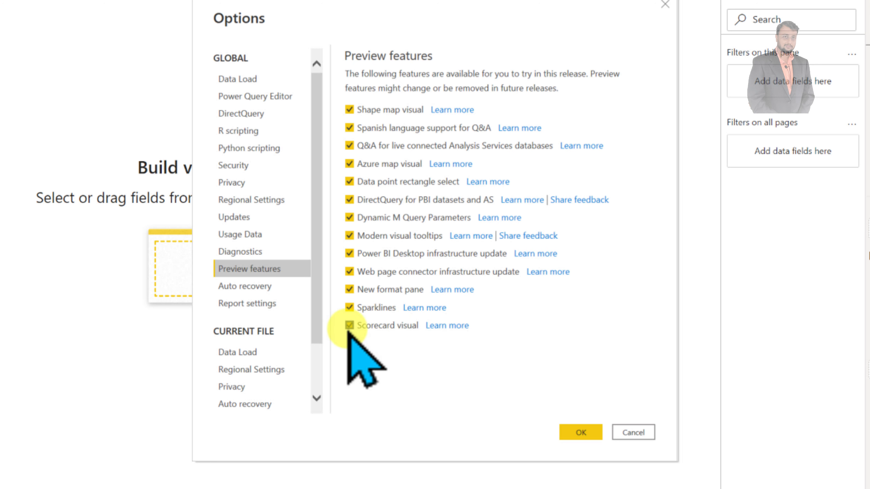
left_click(600, 432)
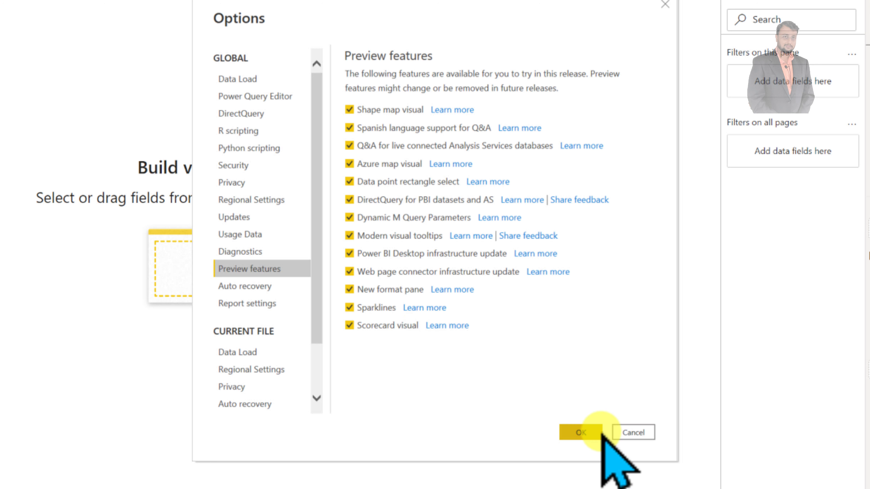
left_click(664, 4)
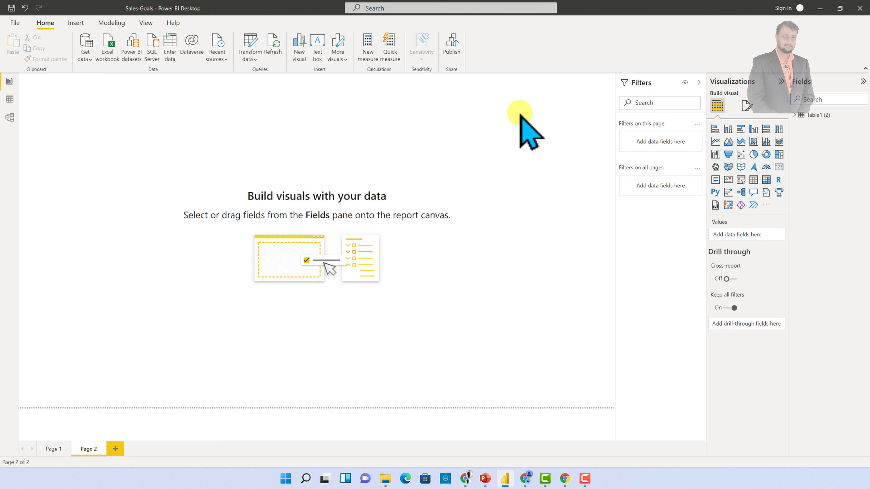
Step: Add a scorecard visual to Page 2 and enlarge it to span the page's full width
left_click(779, 192)
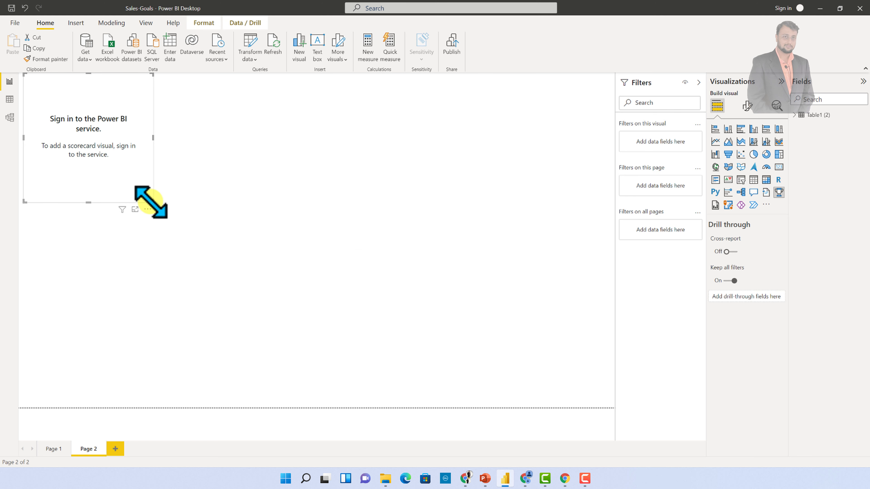
left_click_drag(150, 202, 619, 380)
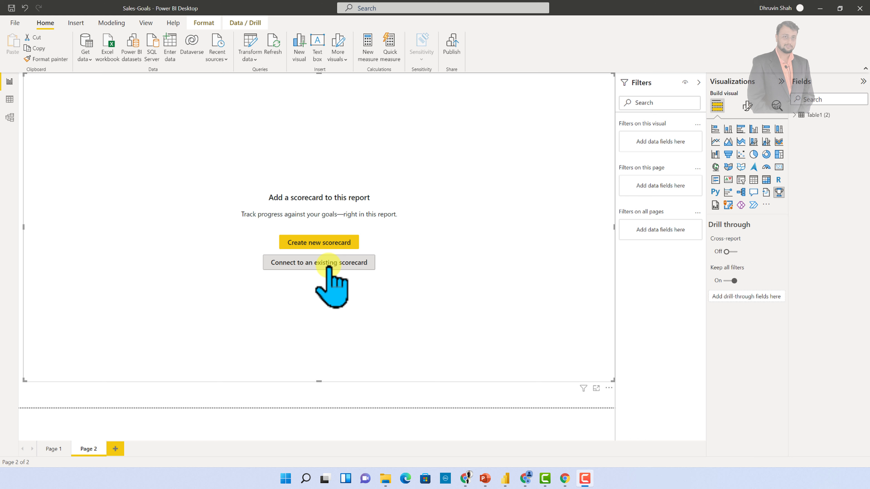
left_click(306, 242)
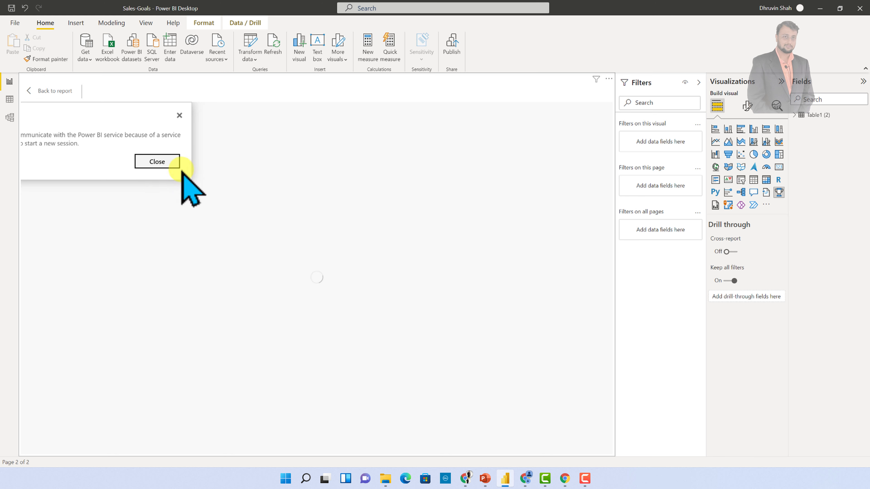
left_click(157, 162)
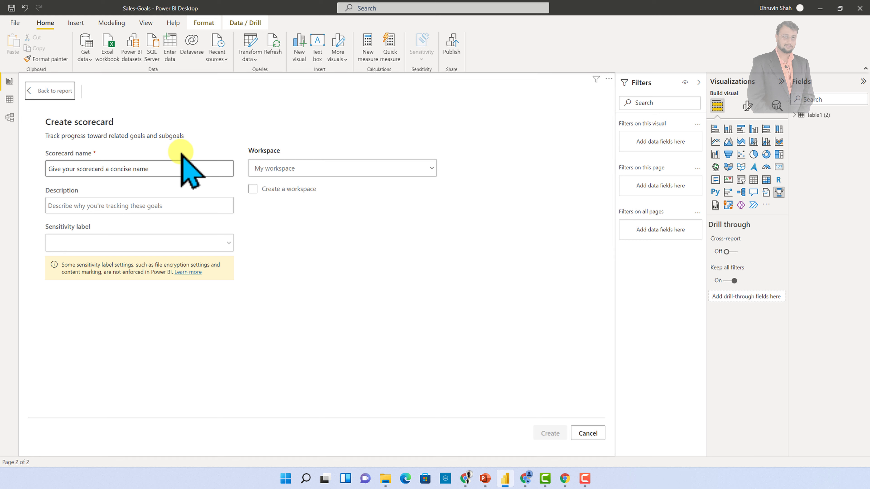
left_click(63, 92)
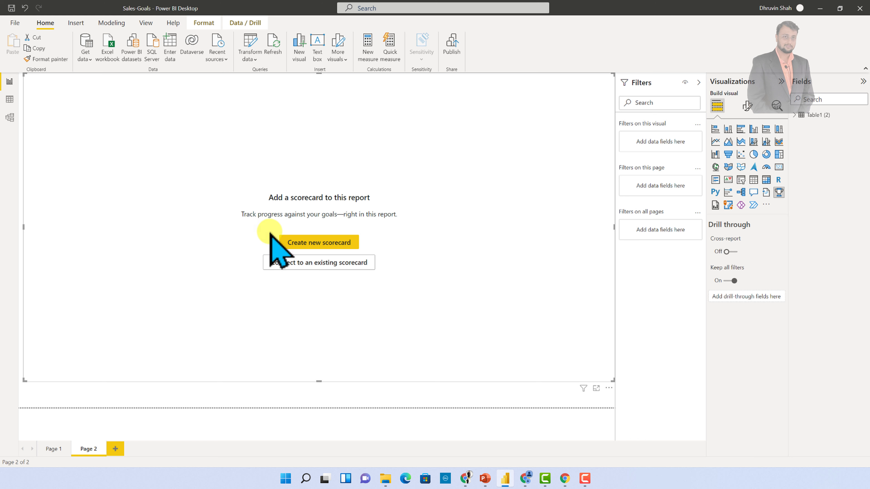
Step: Connect the visual to the existing YT-Analytics scorecard from the list of all scorecards and return to the report
left_click(306, 267)
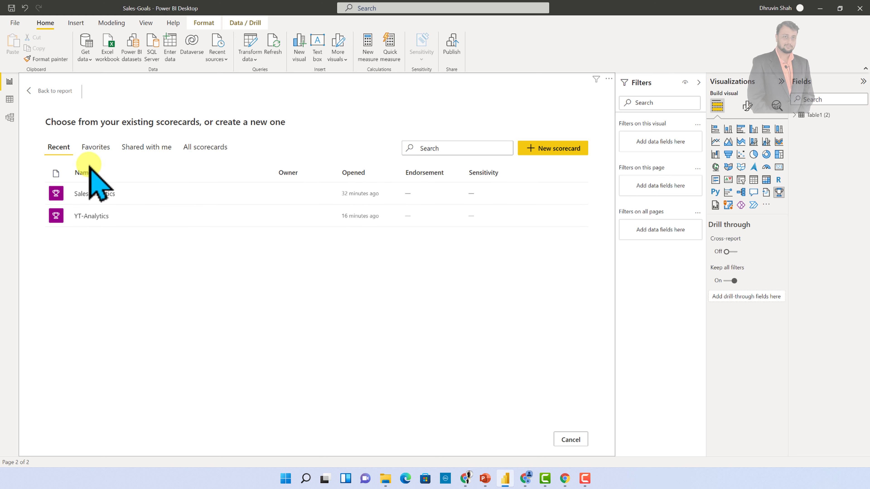
left_click(196, 148)
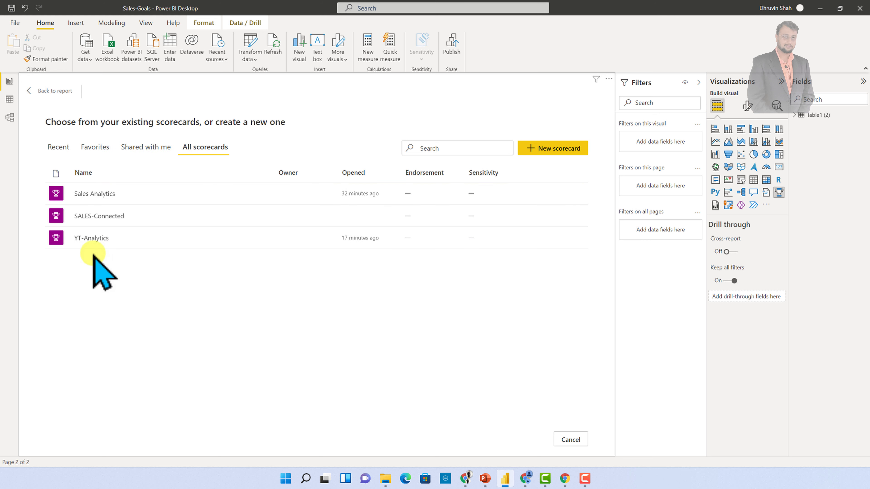
left_click(96, 238)
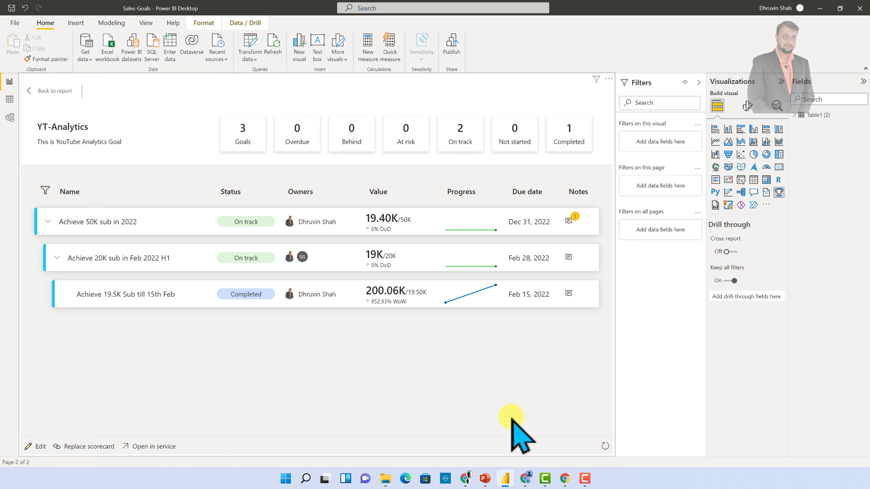
left_click(54, 92)
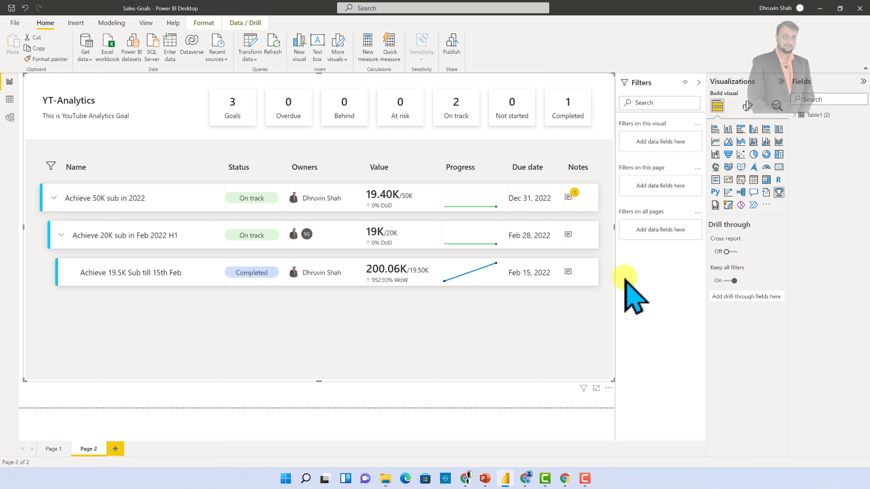
Step: Move the scorecard visual slightly lower on the page and clear the text selection inside it
left_click_drag(535, 342, 530, 367)
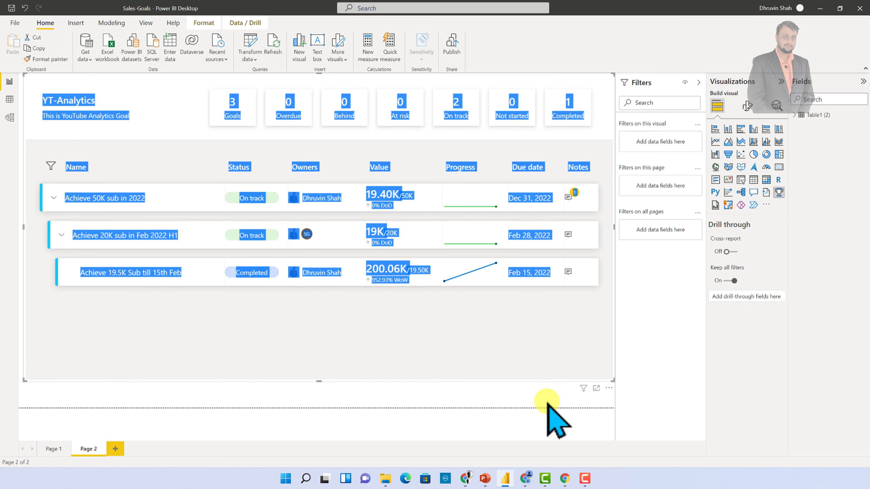
left_click_drag(608, 387, 602, 410)
left_click(641, 322)
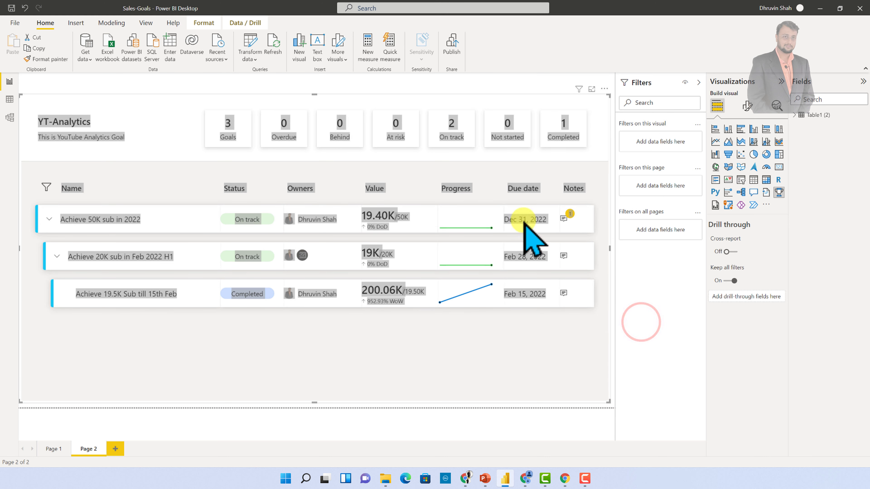
left_click(302, 81)
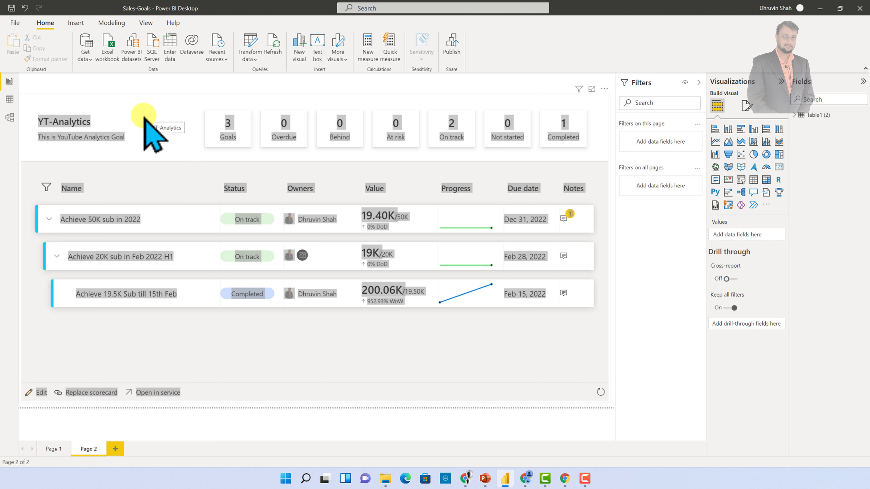
left_click(155, 112)
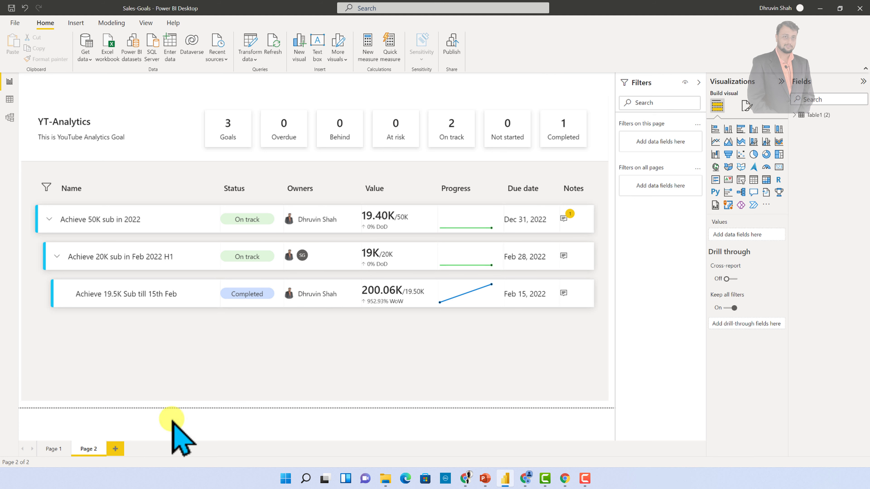
Step: View the YT-Analytics scorecard in edit mode, dismissing the sync notice, and return to the report
mouse_move(68, 367)
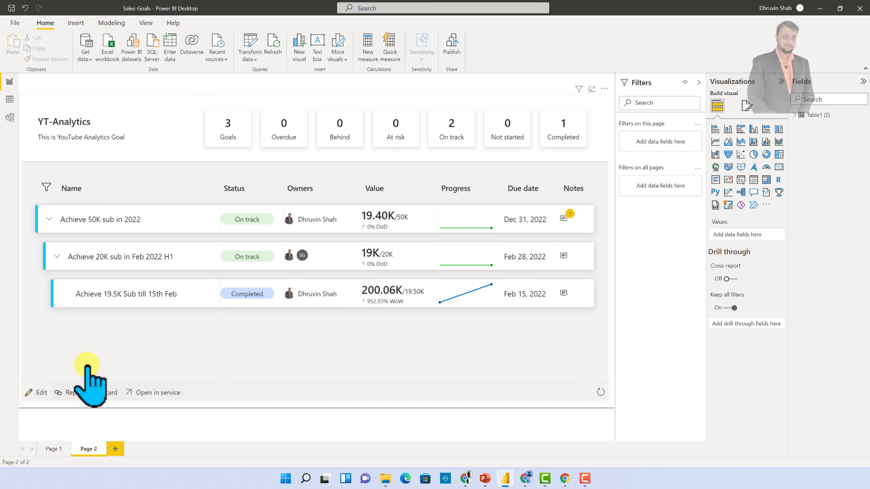
left_click(37, 393)
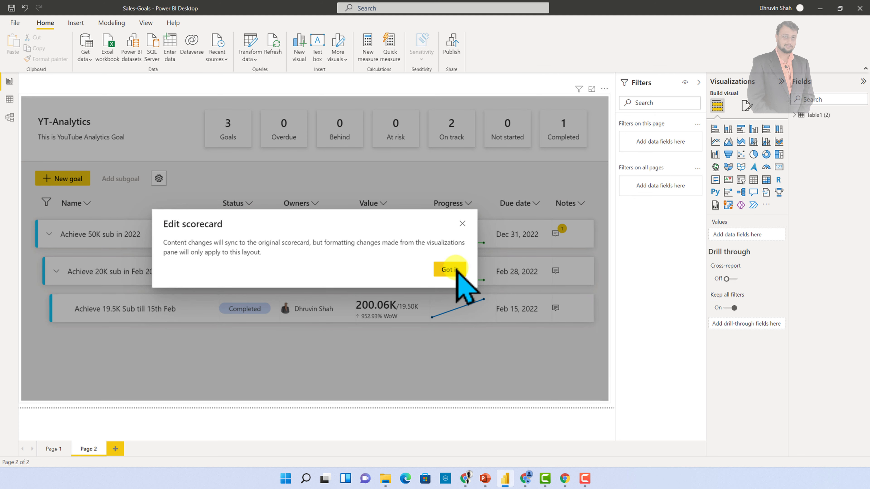
left_click(448, 269)
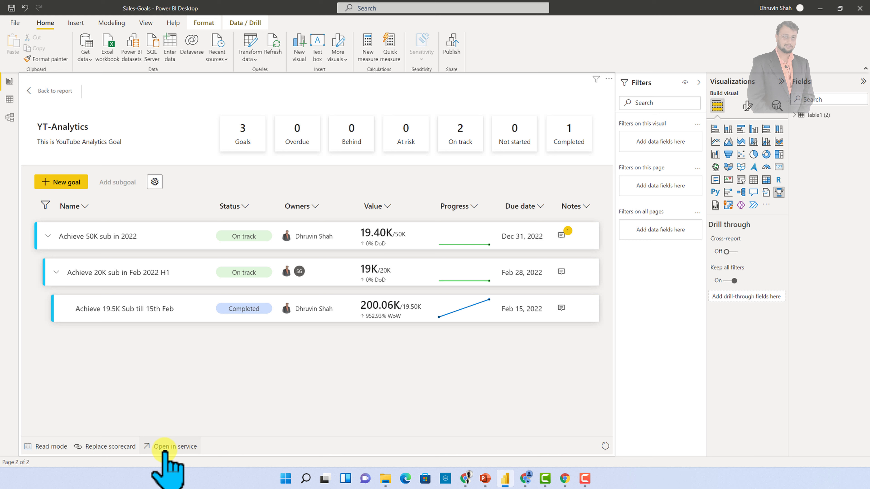
left_click(60, 91)
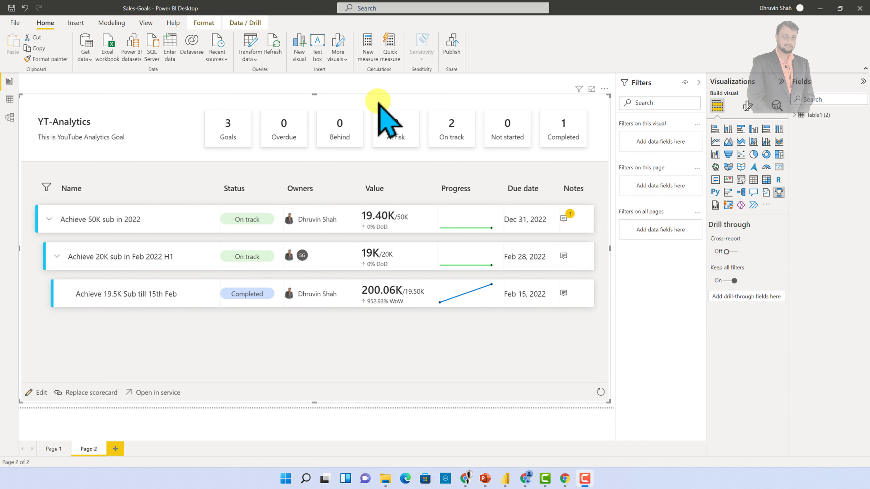
Step: Examine the scorecard visual's Connected scorecard and Scorecard formatting settings
left_click(747, 108)
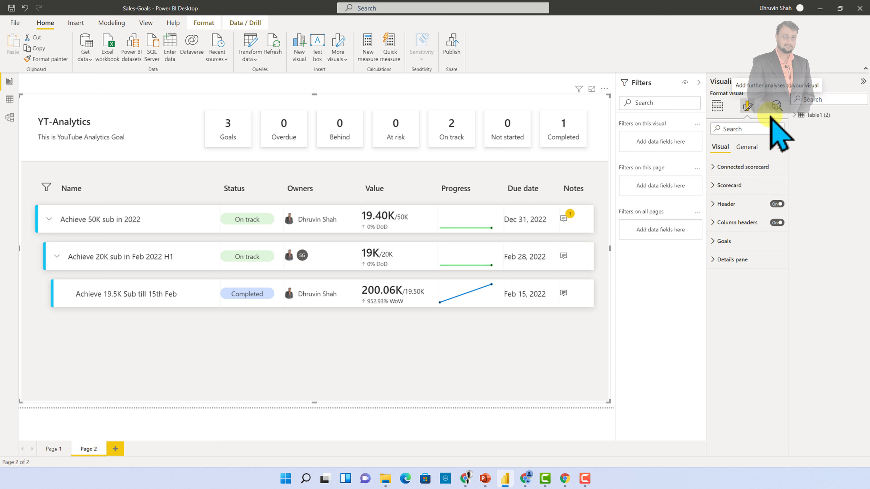
left_click(730, 168)
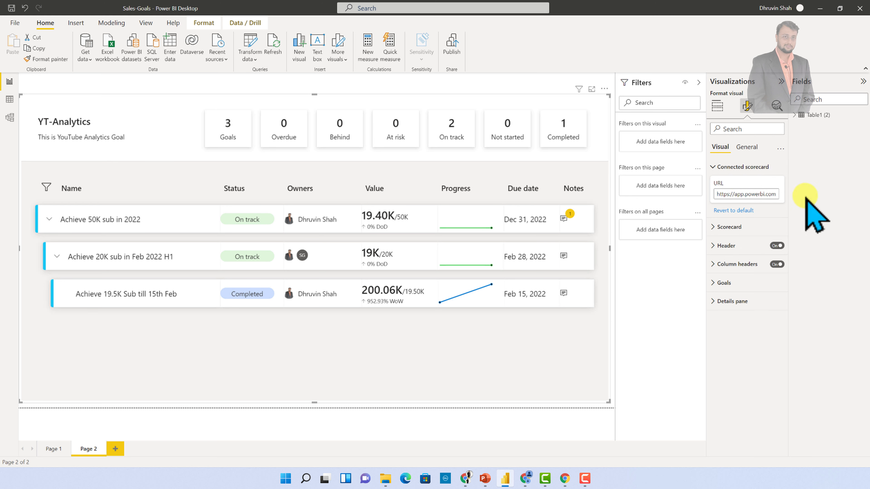
left_click(713, 228)
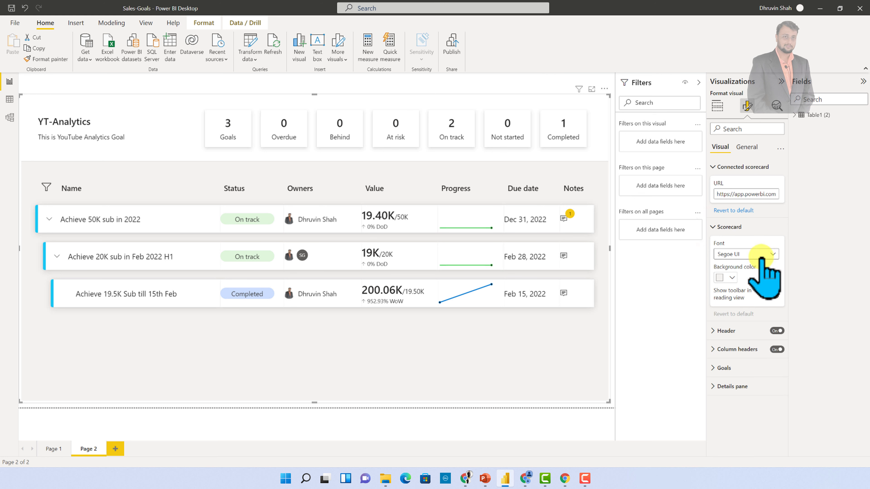
Step: Switch the scorecard's header, its title and subtitle, and its cards off and on again one after another
left_click(740, 331)
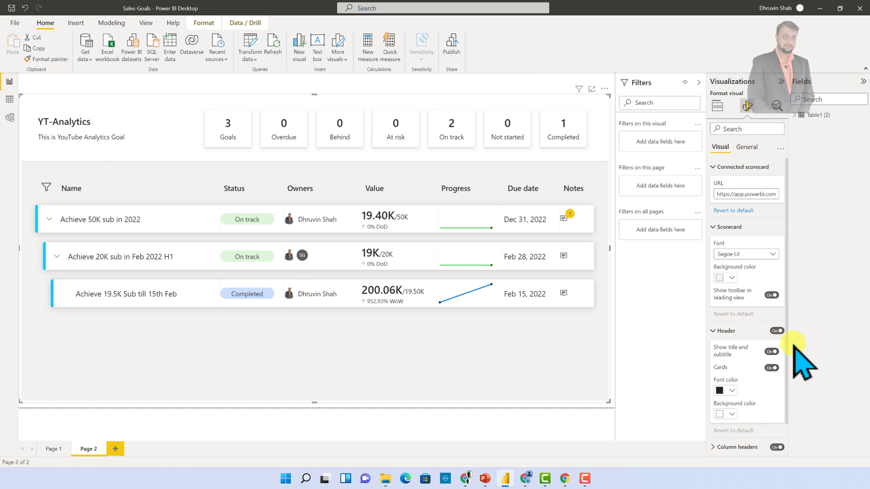
left_click(778, 331)
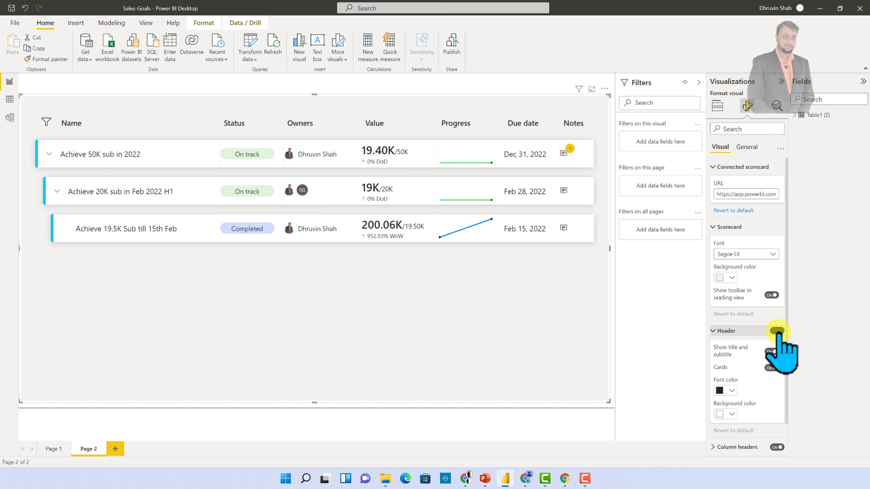
left_click(778, 331)
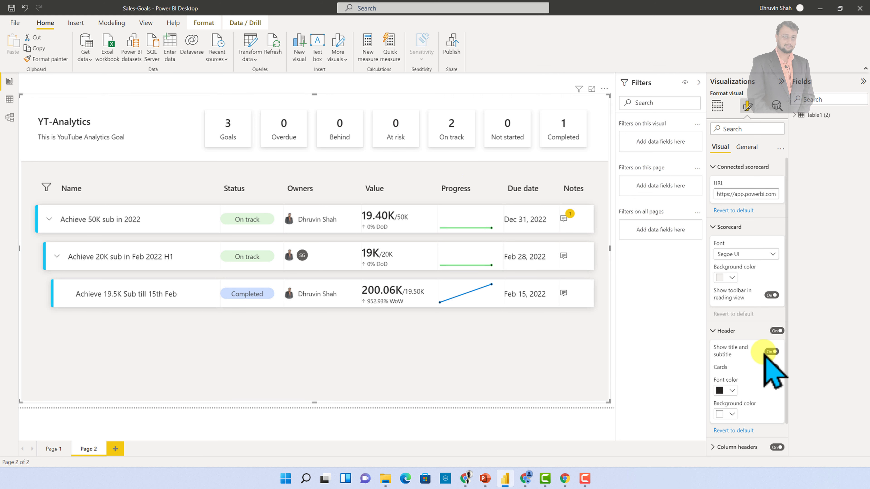
left_click(773, 351)
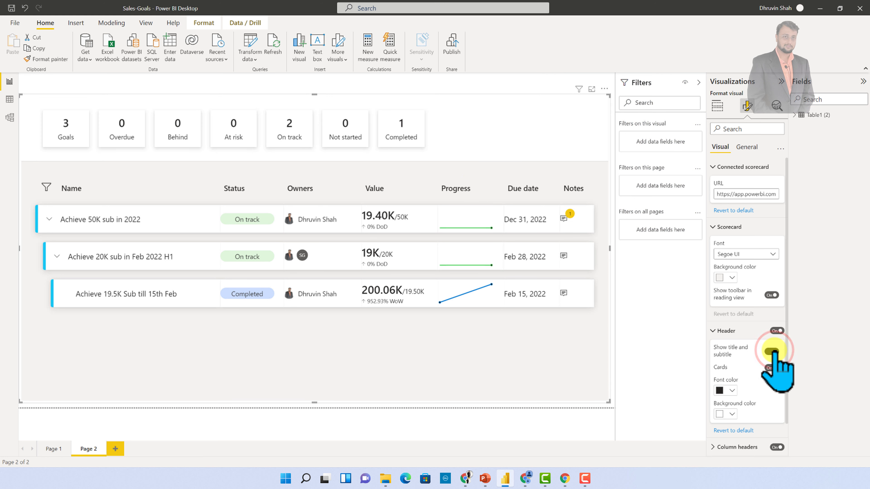
left_click(773, 351)
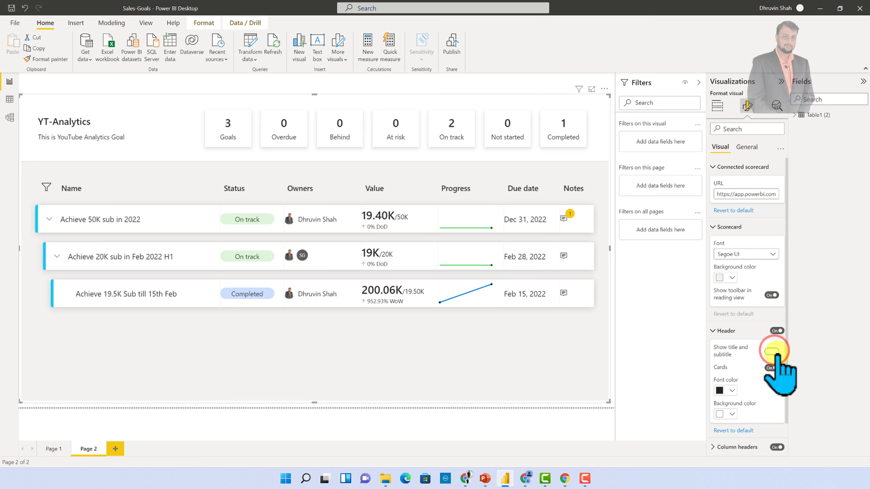
left_click(772, 367)
left_click(775, 367)
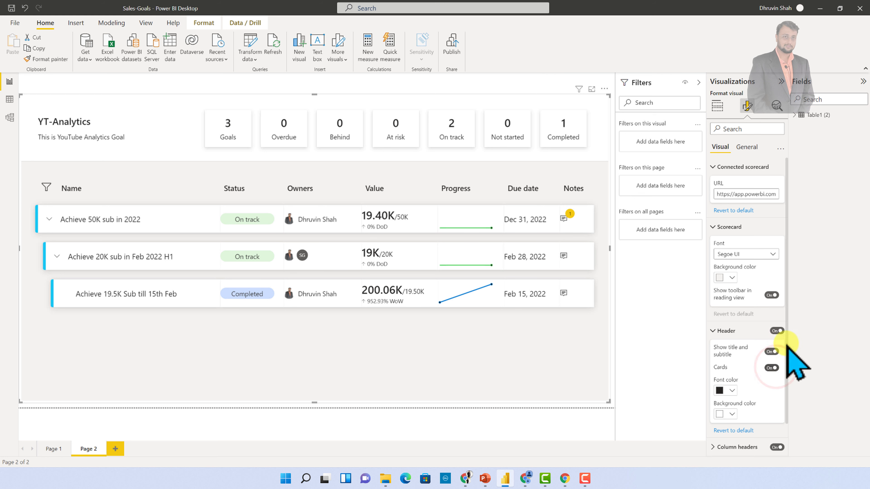
Step: Set the font color of the scorecard's column headers to the darkest shade of the pink theme color
left_click(722, 331)
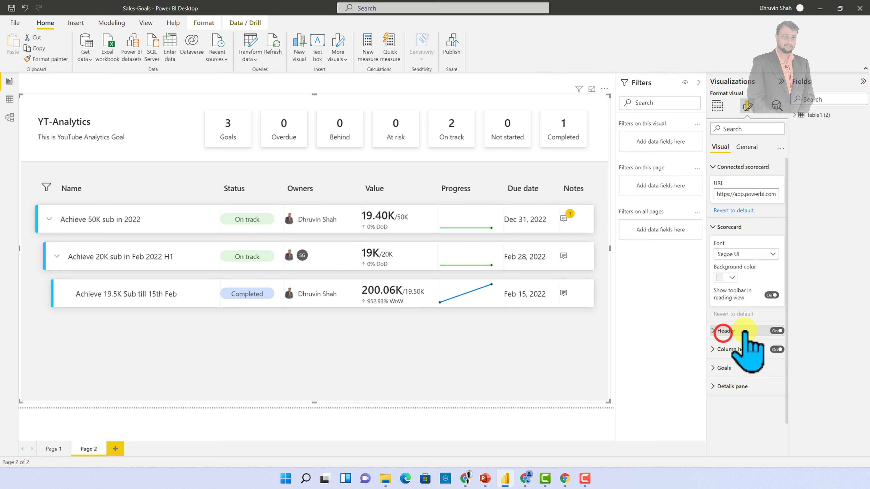
left_click(746, 349)
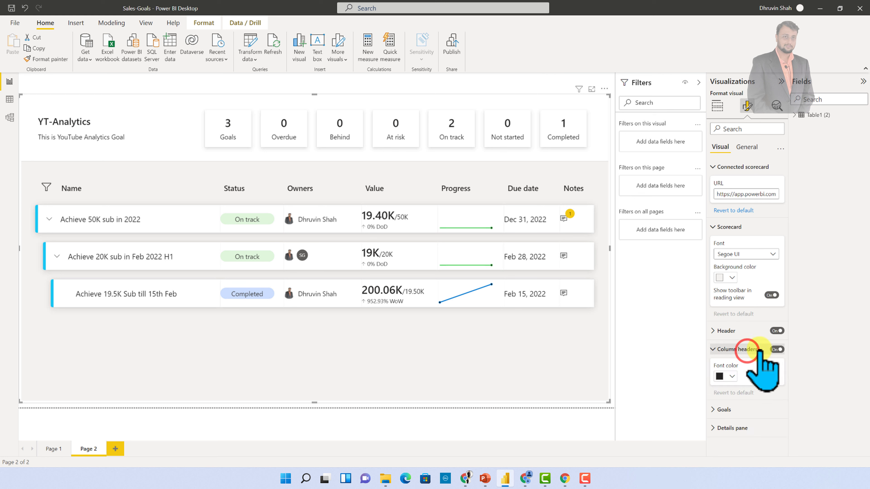
left_click(731, 376)
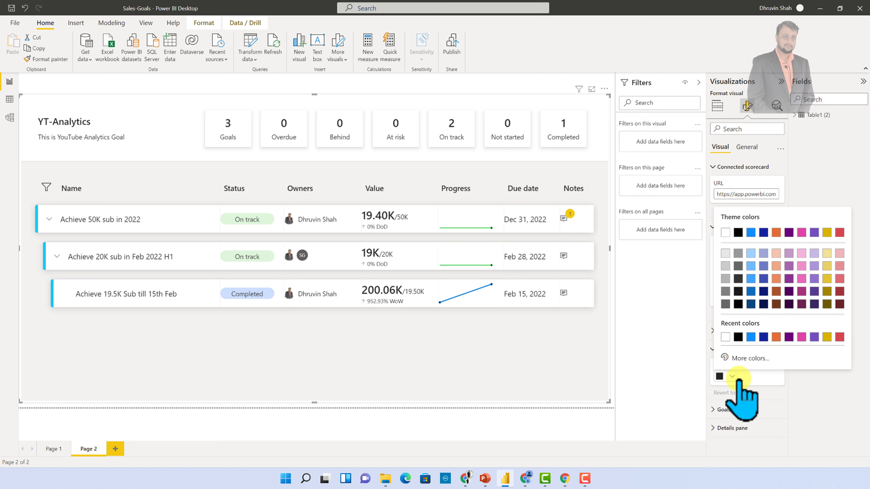
left_click(803, 304)
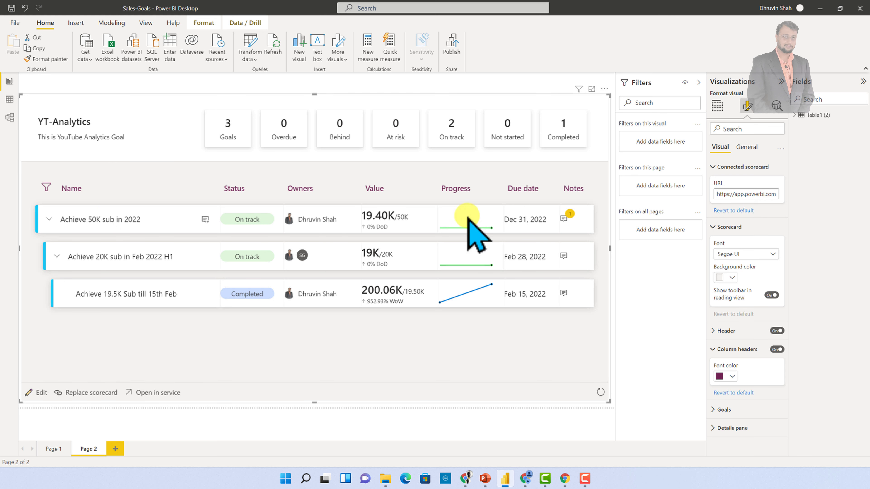
left_click(732, 376)
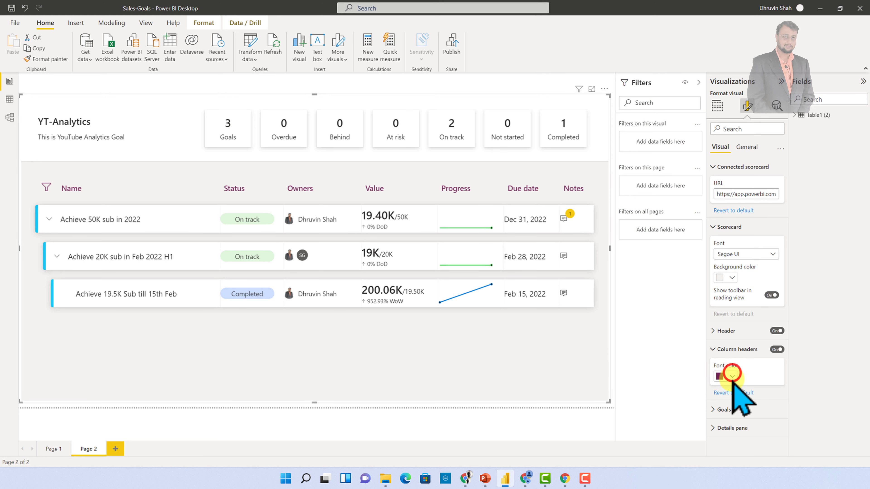
left_click(740, 393)
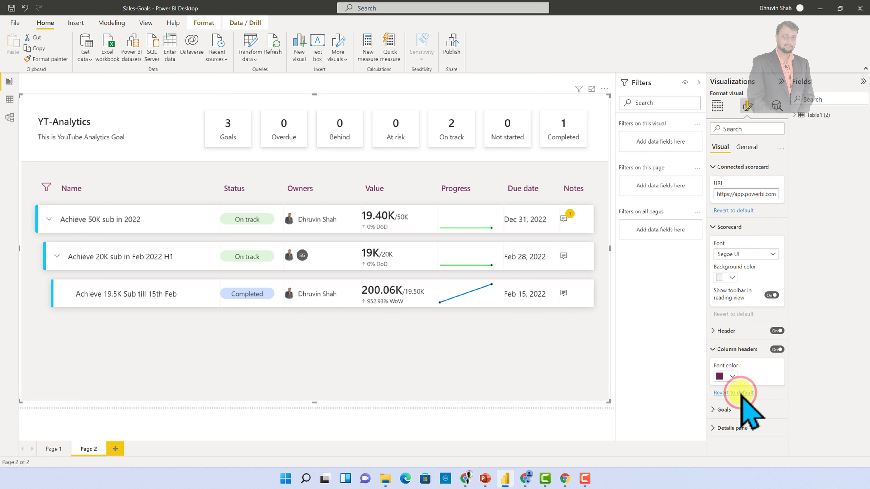
Step: Try a blue background color for the scorecard's goal rows, and revert the Goals formatting to default
left_click(725, 410)
scroll(779, 380, "down", 2)
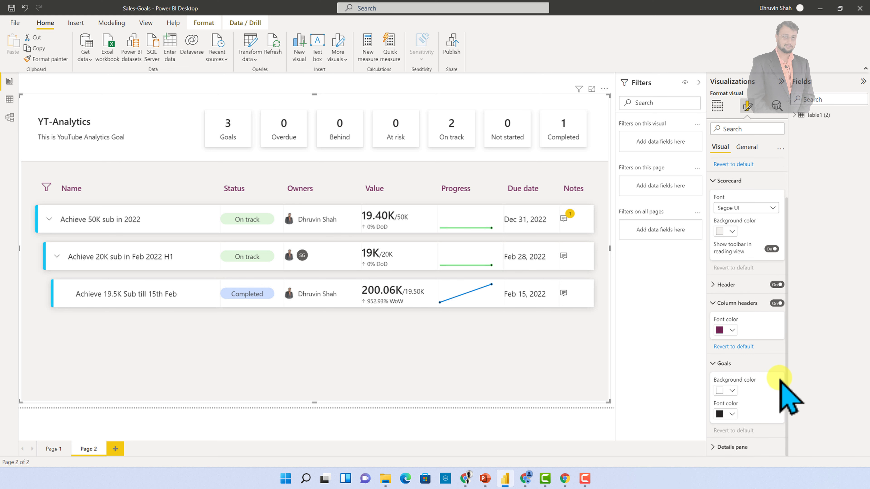
left_click(732, 390)
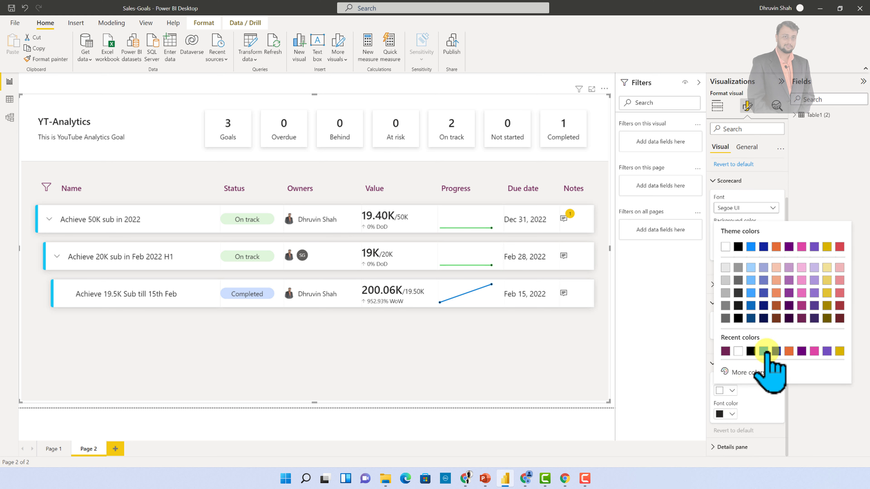
left_click(766, 351)
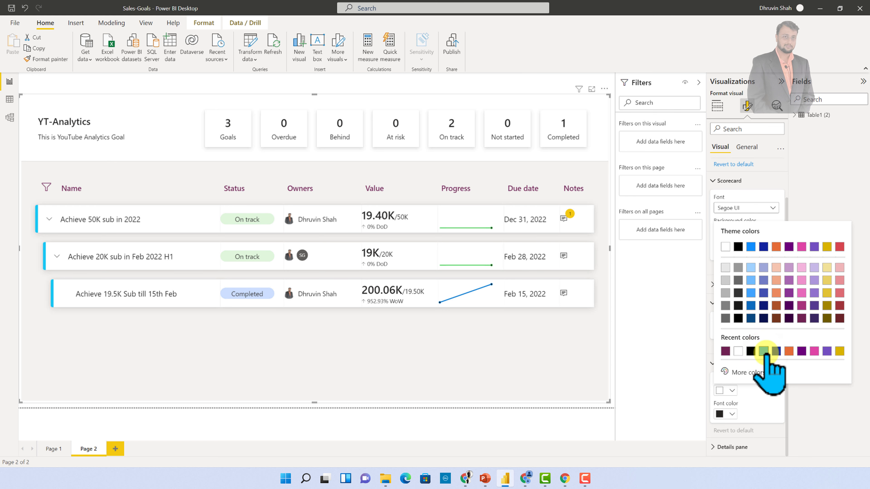
left_click(731, 390)
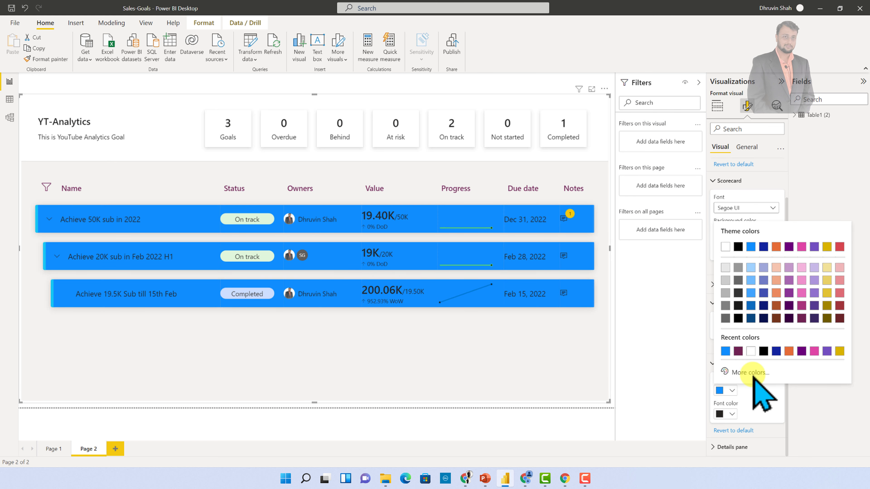
left_click(750, 372)
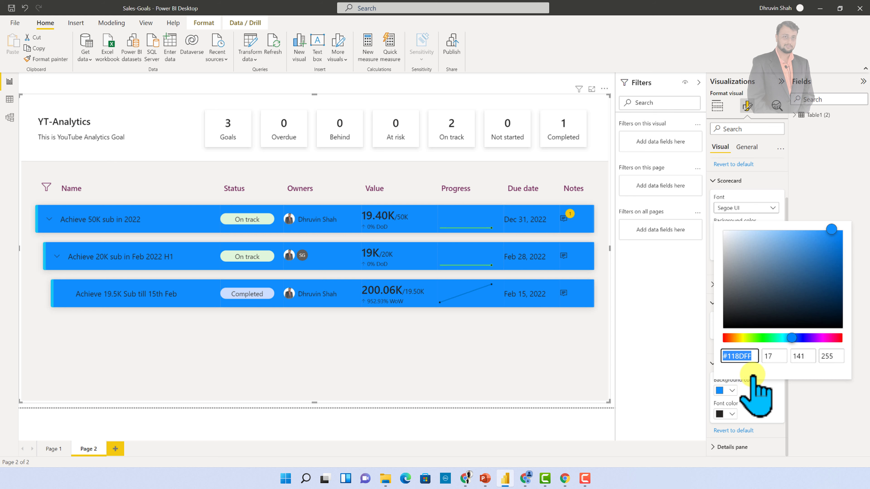
left_click(729, 430)
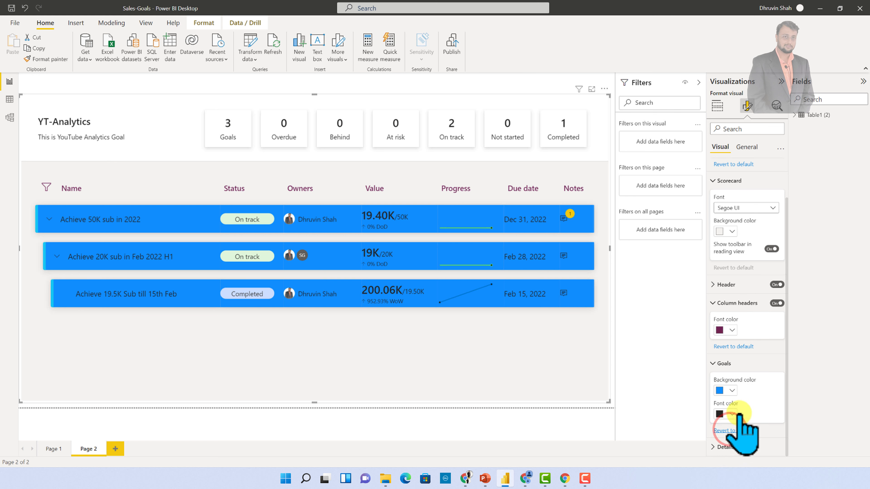
left_click(733, 431)
left_click(731, 415)
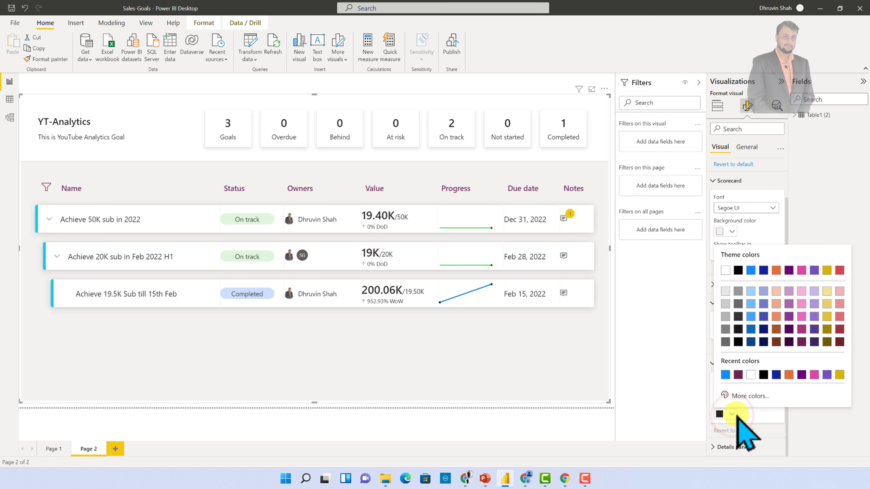
Step: Set the background color of the scorecard's details pane to the recently used blue
left_click(726, 447)
scroll(766, 411, "down", 3)
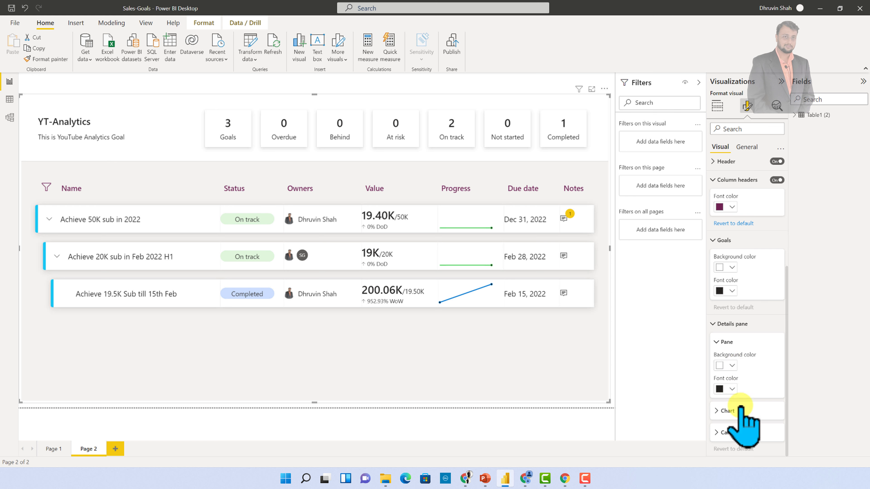
left_click(732, 366)
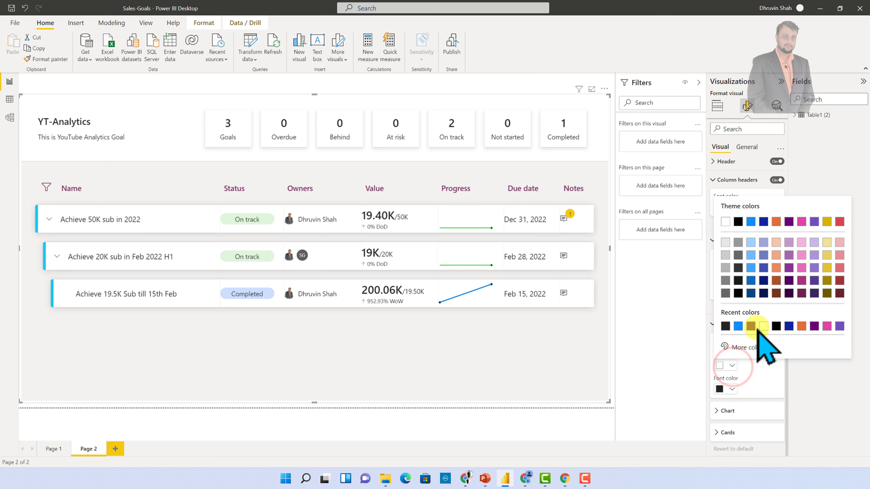
left_click(739, 327)
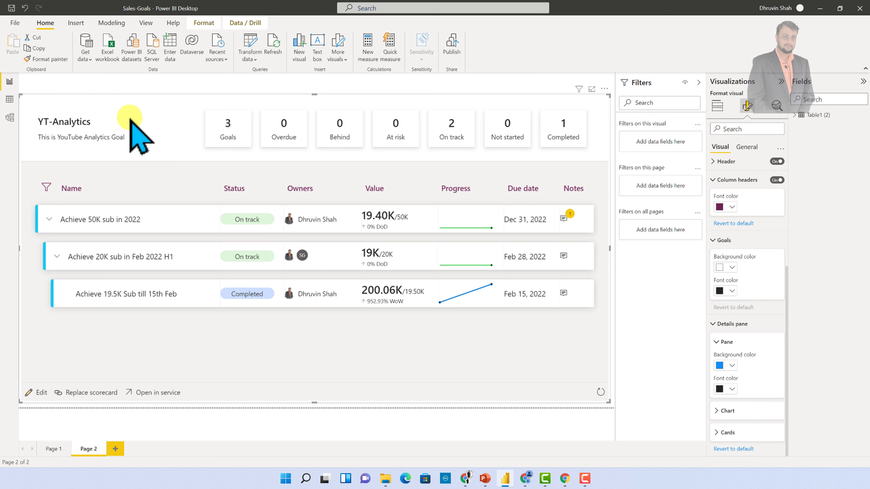
left_click(781, 81)
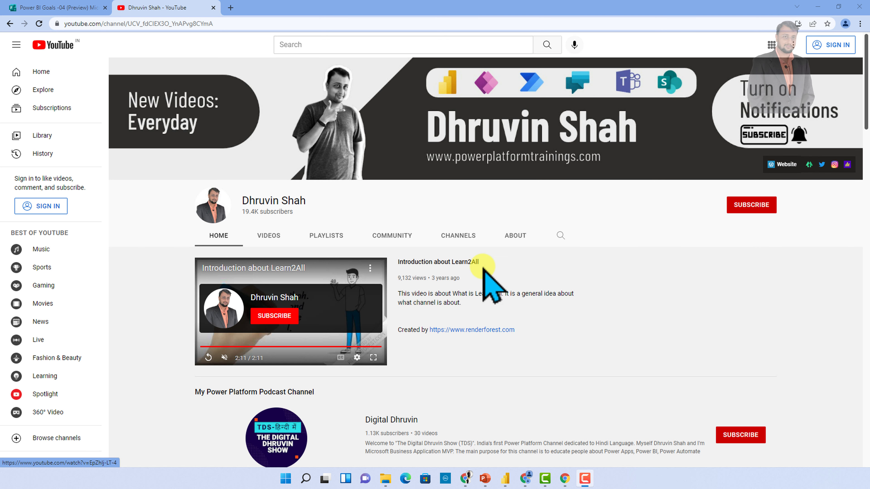
scroll(484, 269, "down", 5)
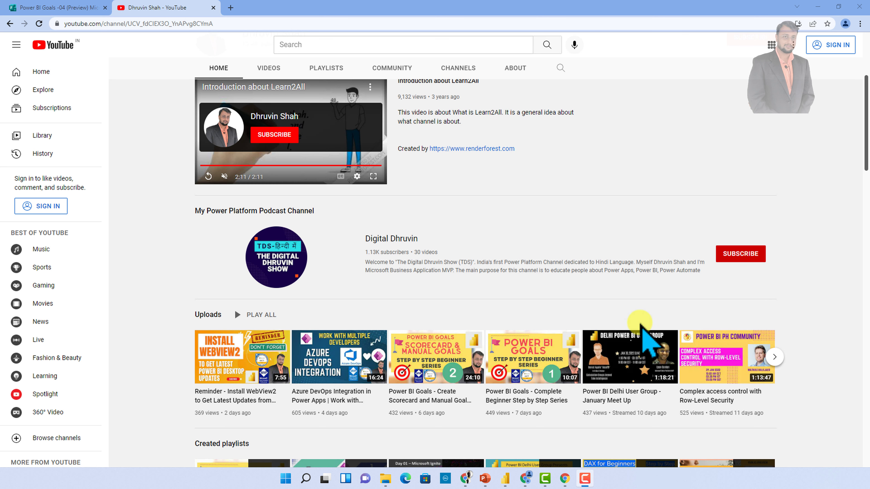
scroll(548, 359, "up", 5)
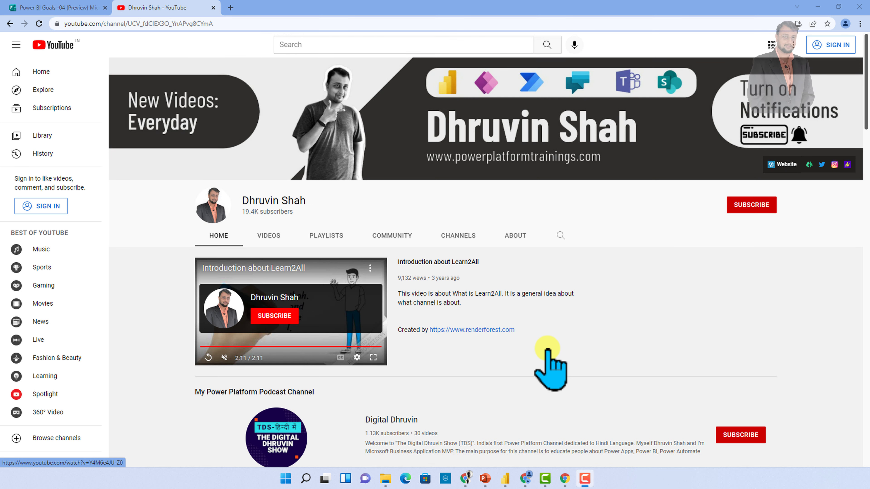